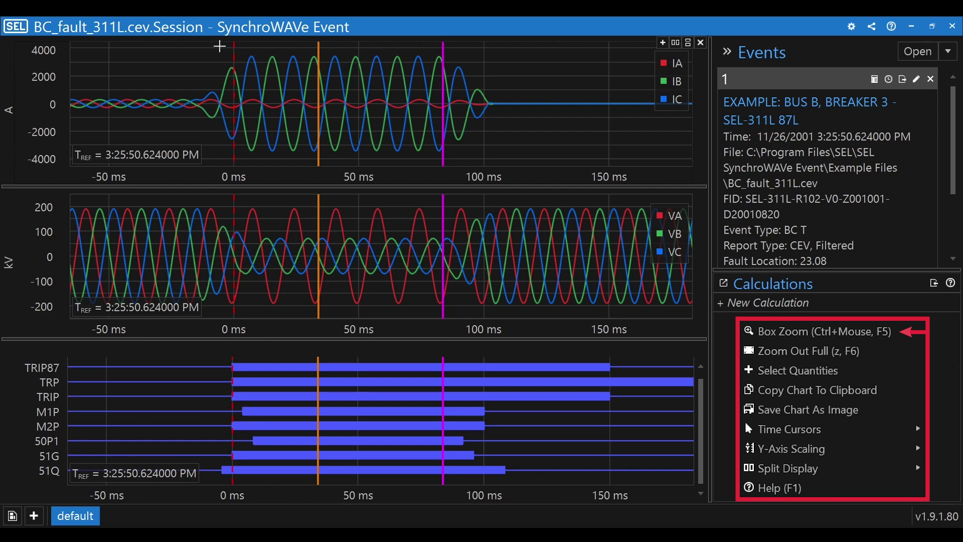
- Box-zoom twice into the fault interval on the current chart and pan the time axis to about 15 to 76 ms
{"action": "left_click_drag", "start_coordinate": [207, 47], "coordinate": [510, 176]}
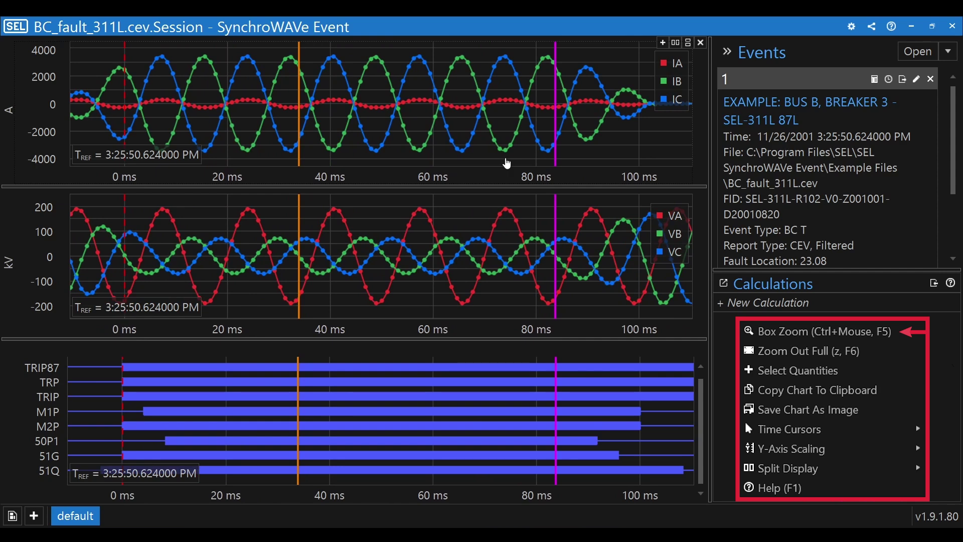
{"action": "mouse_move", "coordinate": [203, 107]}
{"action": "left_mouse_down"}
{"action": "mouse_move", "coordinate": [414, 102]}
{"action": "mouse_move", "coordinate": [214, 112]}
{"action": "left_mouse_up"}
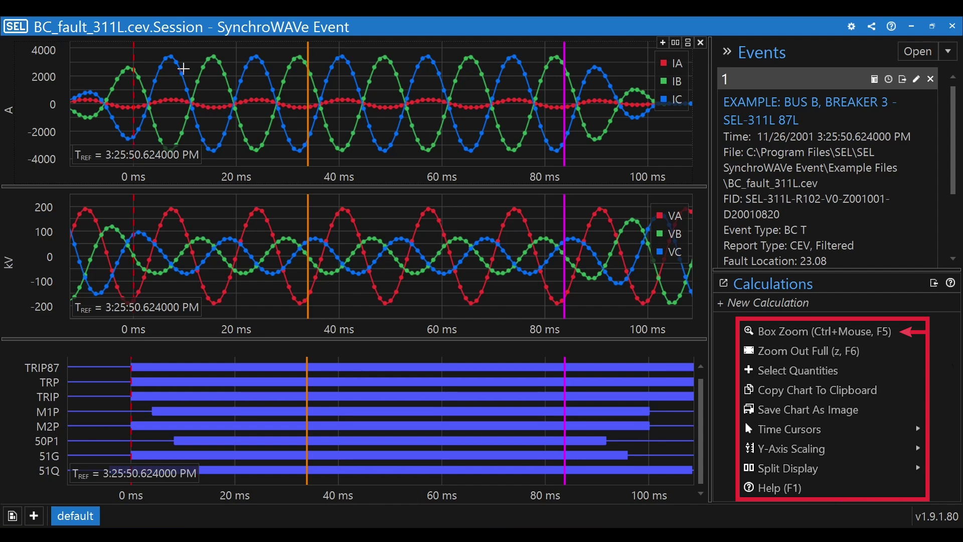
{"action": "left_click_drag", "start_coordinate": [145, 46], "coordinate": [464, 147]}
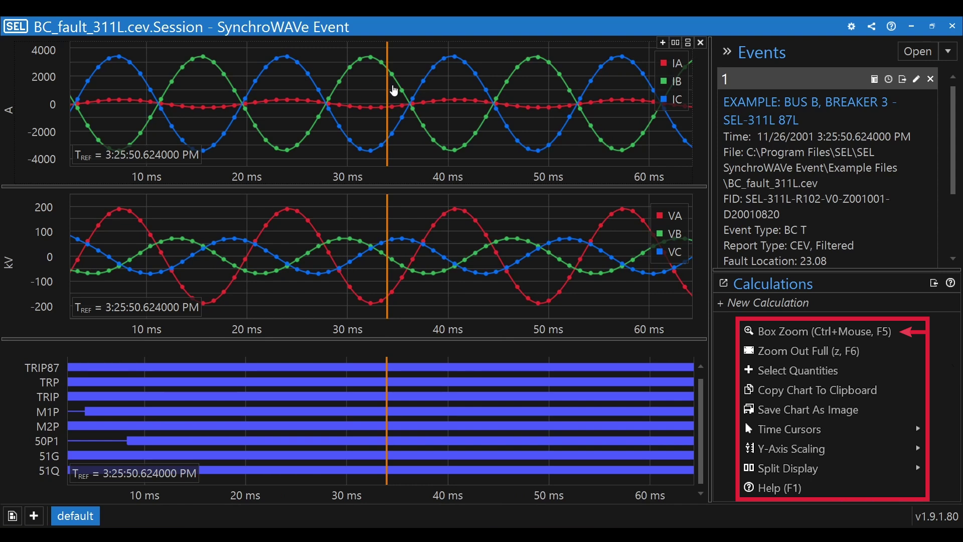
{"action": "left_click_drag", "start_coordinate": [459, 86], "coordinate": [343, 95]}
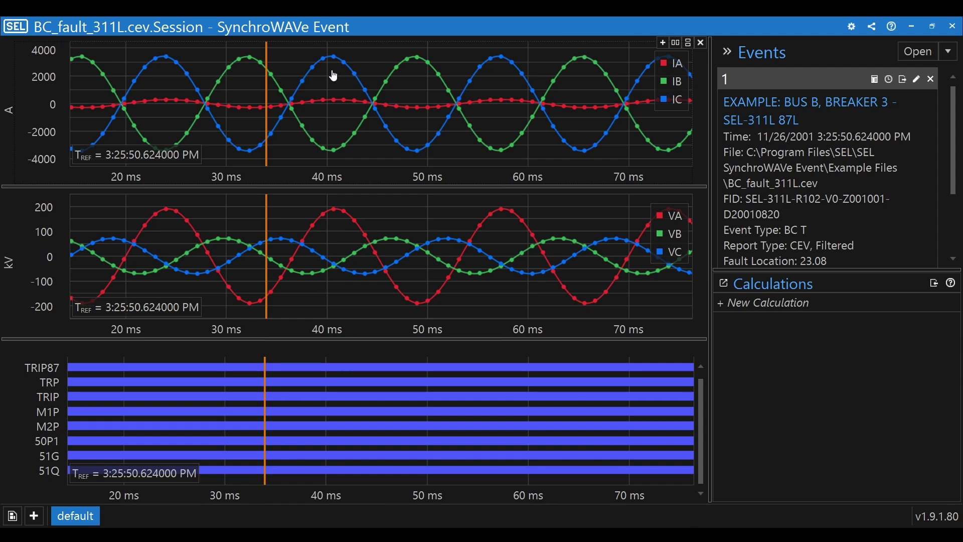
- Zoom the charts out to the full event time range
{"action": "right_click", "coordinate": [333, 72]}
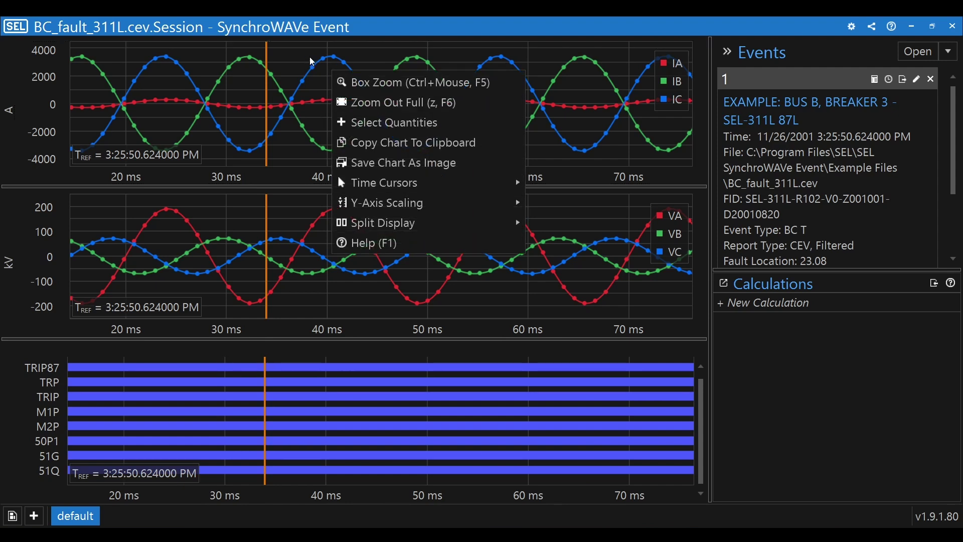
{"action": "key", "text": "z"}
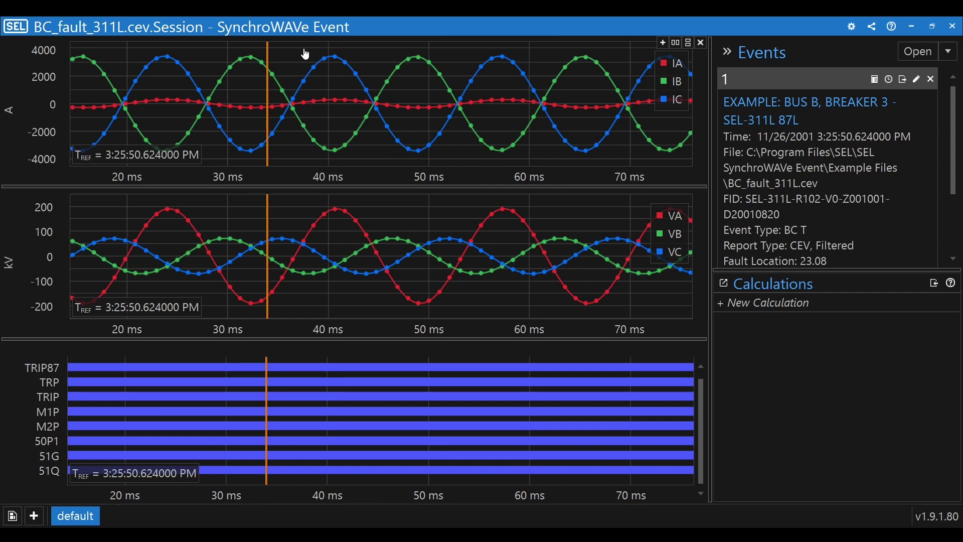
{"action": "scroll", "coordinate": [306, 54], "scroll_direction": "down", "scroll_amount": 5}
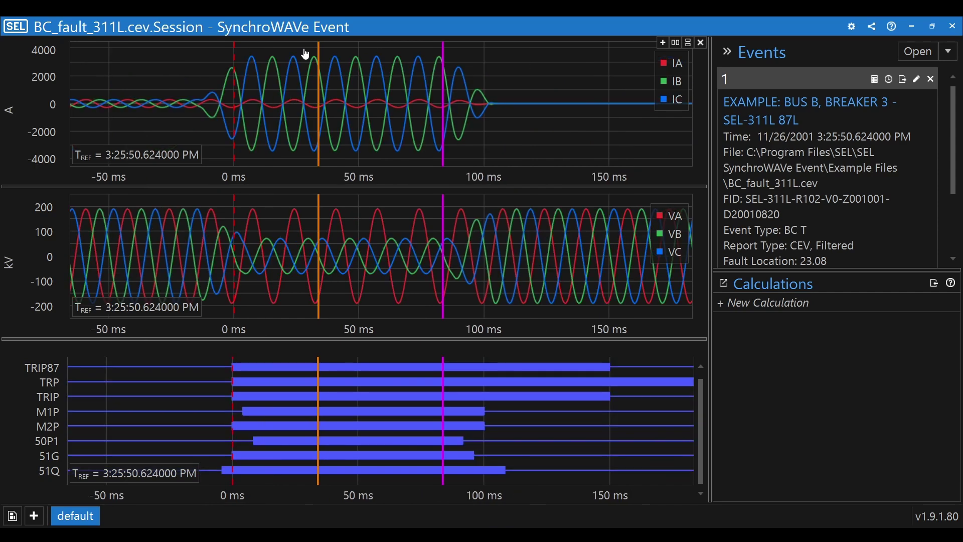
- For the current chart only, turn off Y-axis Autoscale and enter a maximum of 4000
{"action": "right_click", "coordinate": [406, 120]}
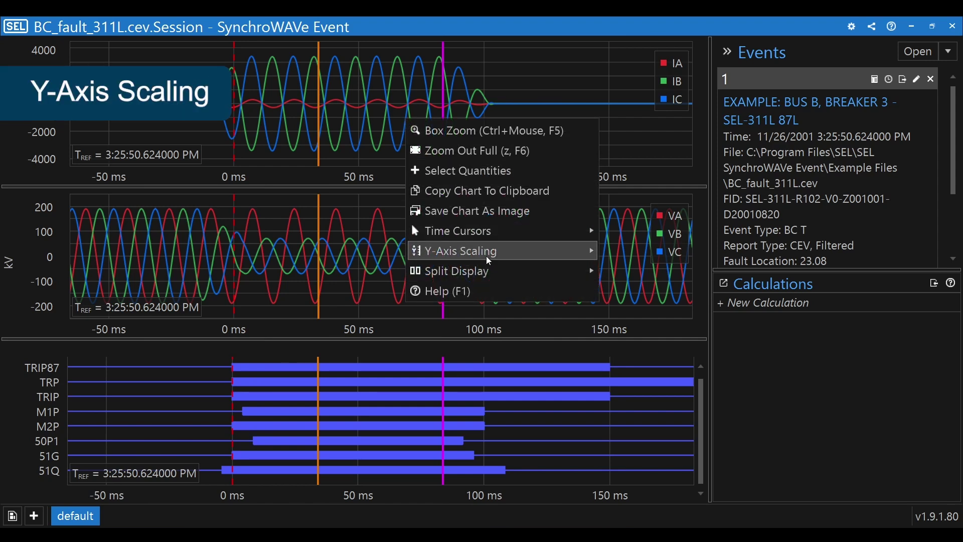
{"action": "mouse_move", "coordinate": [489, 261]}
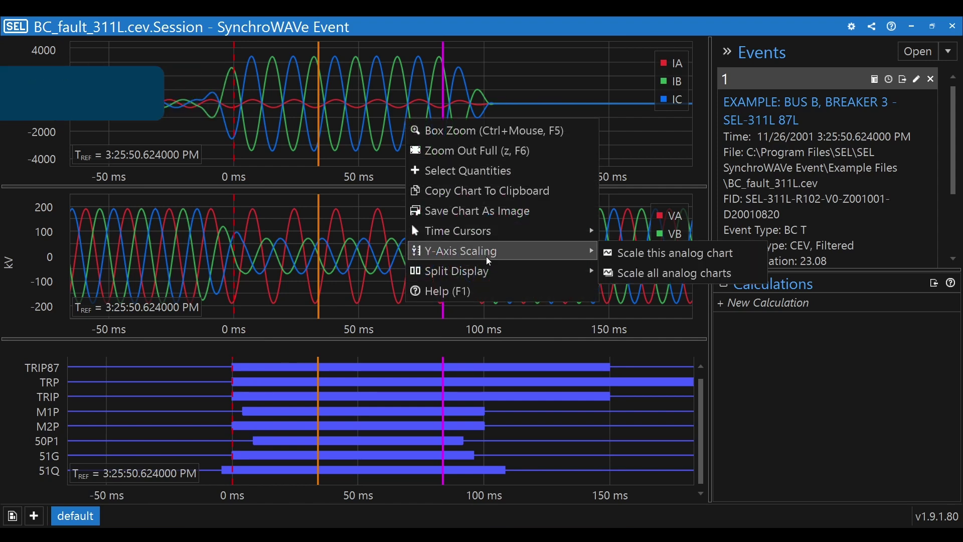
{"action": "left_click", "coordinate": [636, 260]}
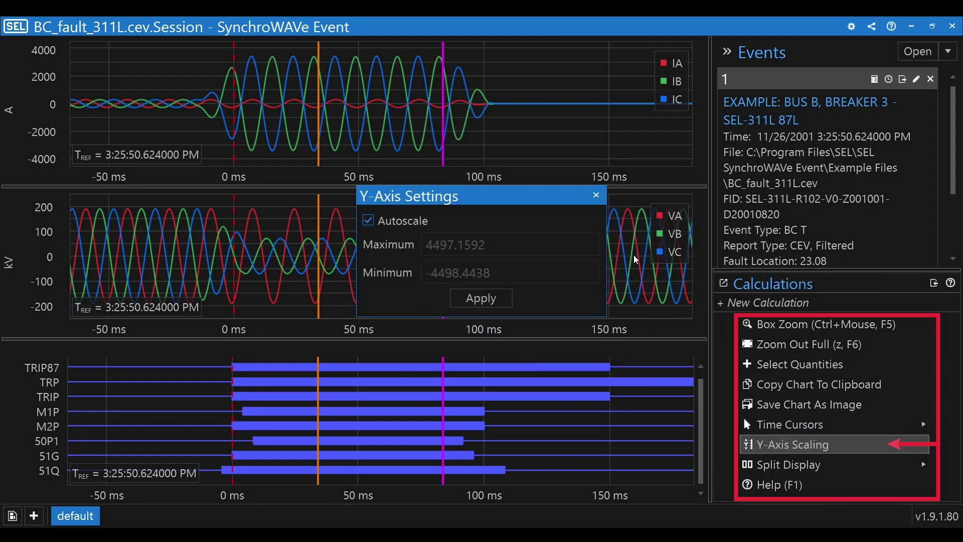
{"action": "left_click", "coordinate": [369, 220]}
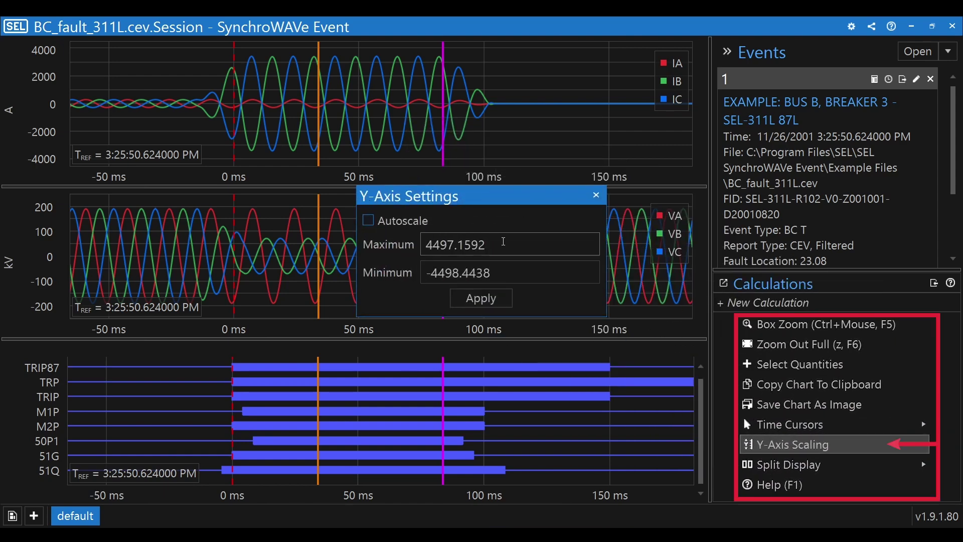
{"action": "left_click_drag", "start_coordinate": [485, 245], "coordinate": [388, 252]}
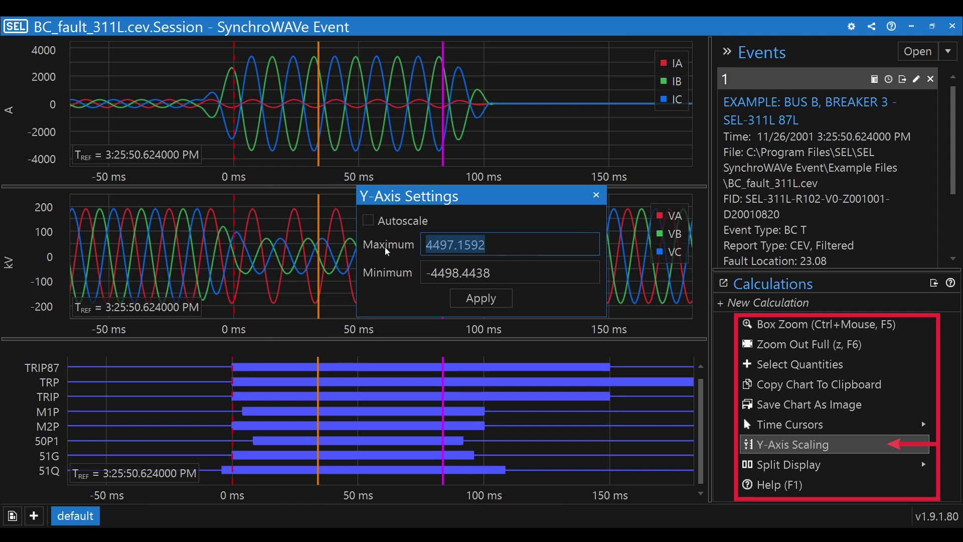
{"action": "type", "text": "4000"}
{"action": "key", "text": "Tab"}
- Set the current chart's Y-axis minimum to -4000 and apply the scaling
{"action": "key", "text": "Right"}
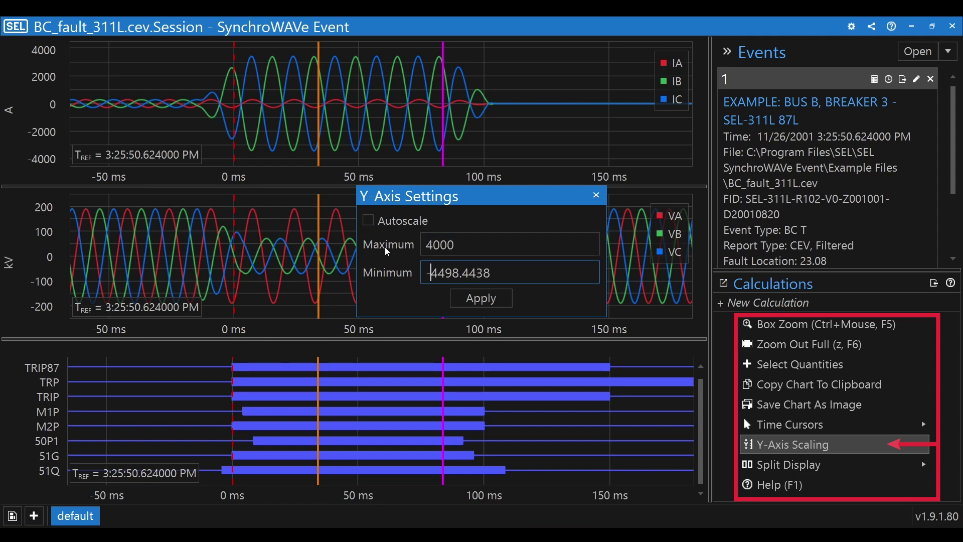
{"action": "key", "text": "Delete"}
{"action": "key", "text": "Delete"}
{"action": "key", "text": "Delete"}
{"action": "key", "text": "Delete"}
{"action": "key", "text": "Delete"}
{"action": "key", "text": "Delete"}
{"action": "key", "text": "Delete"}
{"action": "key", "text": "Delete"}
{"action": "key", "text": "Delete"}
{"action": "key", "text": "Delete"}
{"action": "type", "text": "-4000"}
{"action": "left_click", "coordinate": [482, 298]}
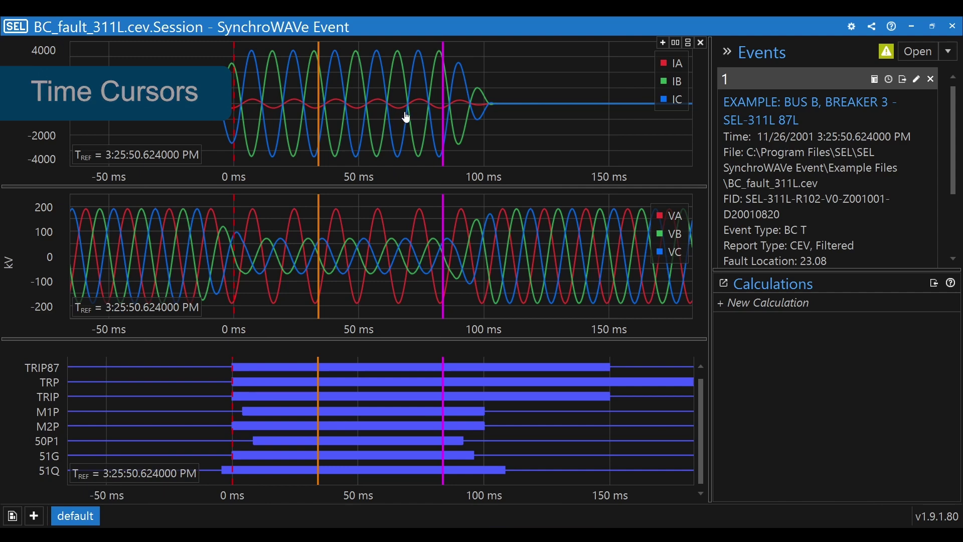
- Move the orange time cursor to -8.33 ms and fine-position the magenta time cursor at 105.21 ms
{"action": "left_click_drag", "start_coordinate": [319, 134], "coordinate": [215, 126]}
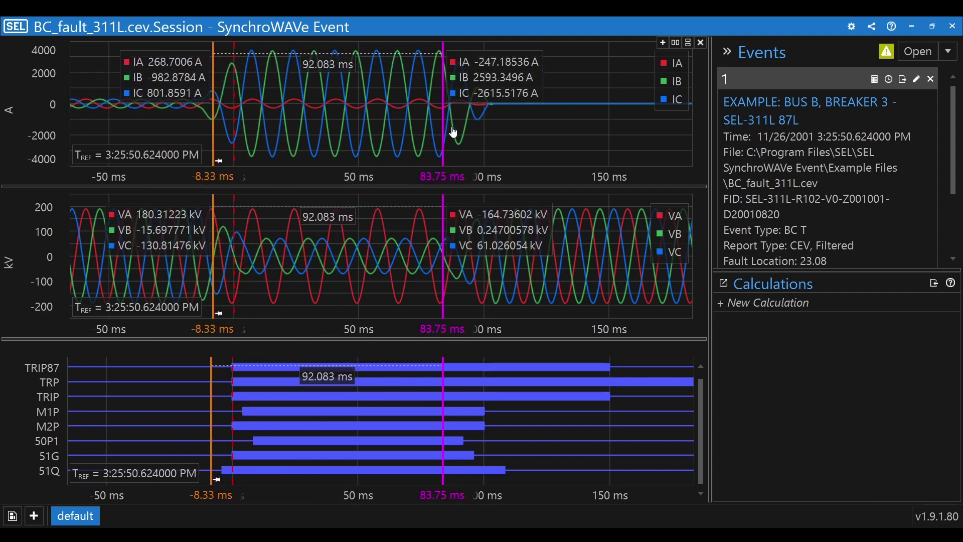
{"action": "left_click_drag", "start_coordinate": [445, 126], "coordinate": [484, 120]}
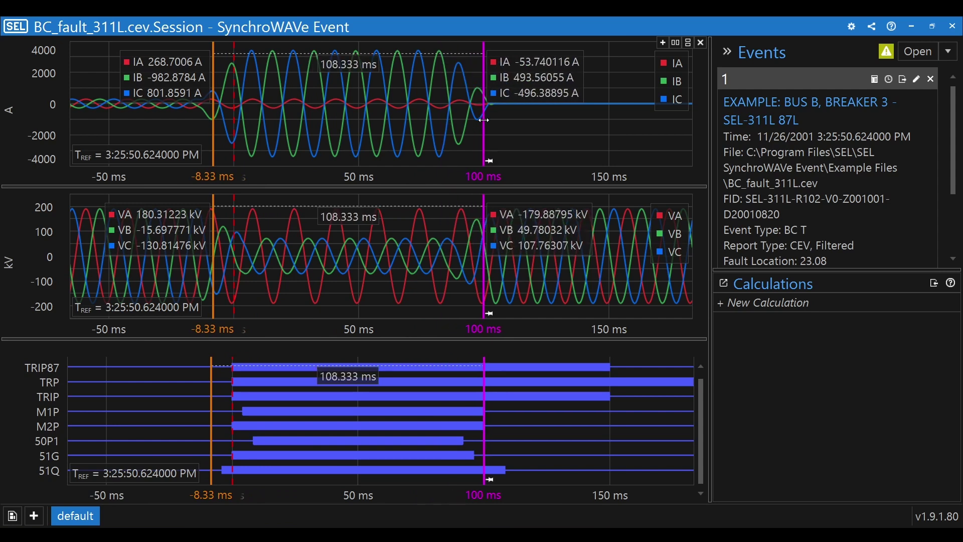
{"action": "key", "text": "Left"}
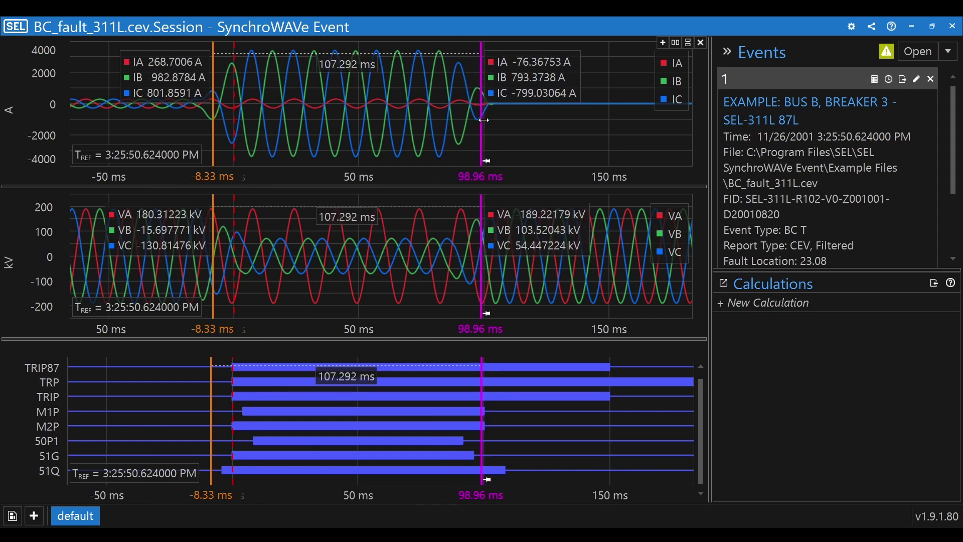
{"action": "key", "text": "Right"}
{"action": "key", "text": "Right"}
{"action": "key", "text": "Right"}
{"action": "key", "text": "Right"}
{"action": "key", "text": "Right"}
{"action": "key", "text": "Right"}
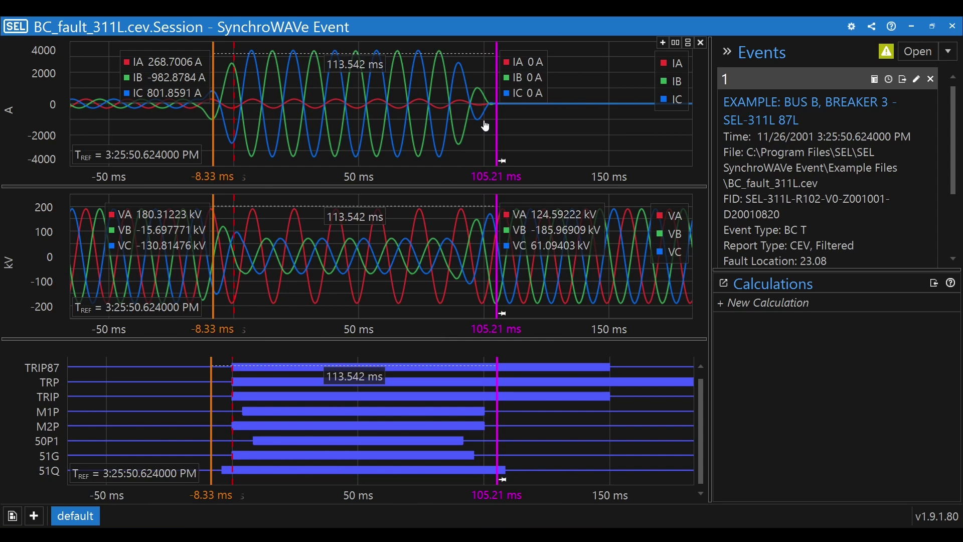
- Zoom the charts to the cursor range, move the orange cursor to 13.54 ms, and zoom to the narrowed cursor range
{"action": "right_click", "coordinate": [396, 98]}
{"action": "mouse_move", "coordinate": [480, 213]}
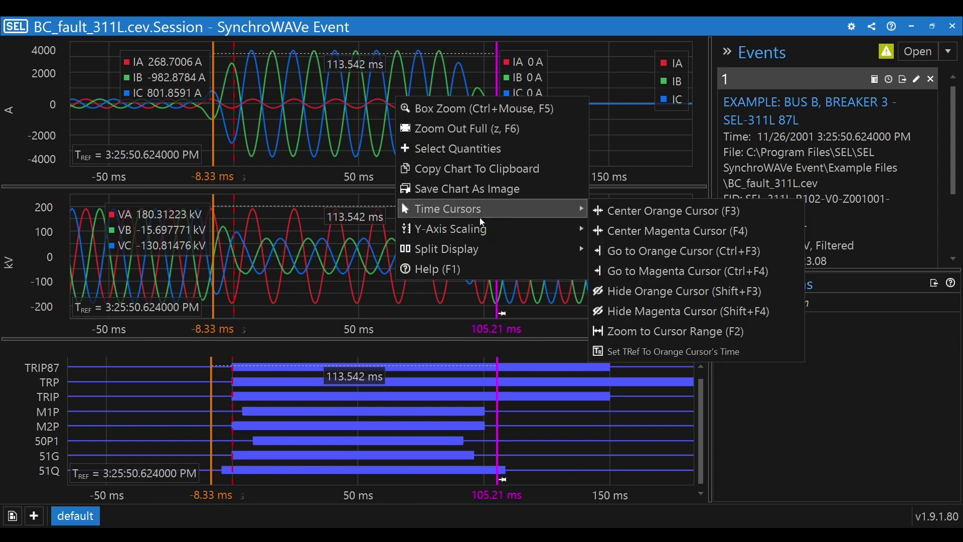
{"action": "left_click", "coordinate": [681, 334]}
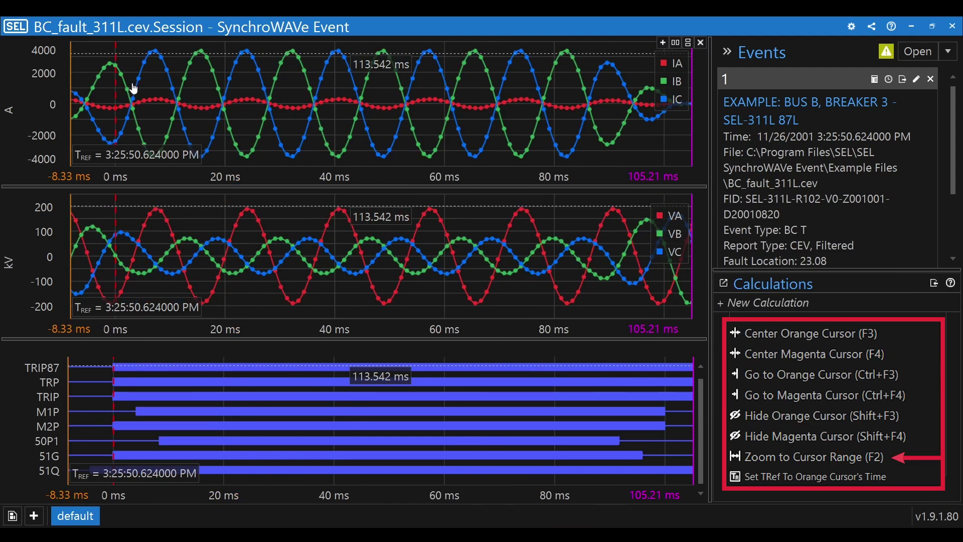
{"action": "left_click_drag", "start_coordinate": [71, 79], "coordinate": [193, 77]}
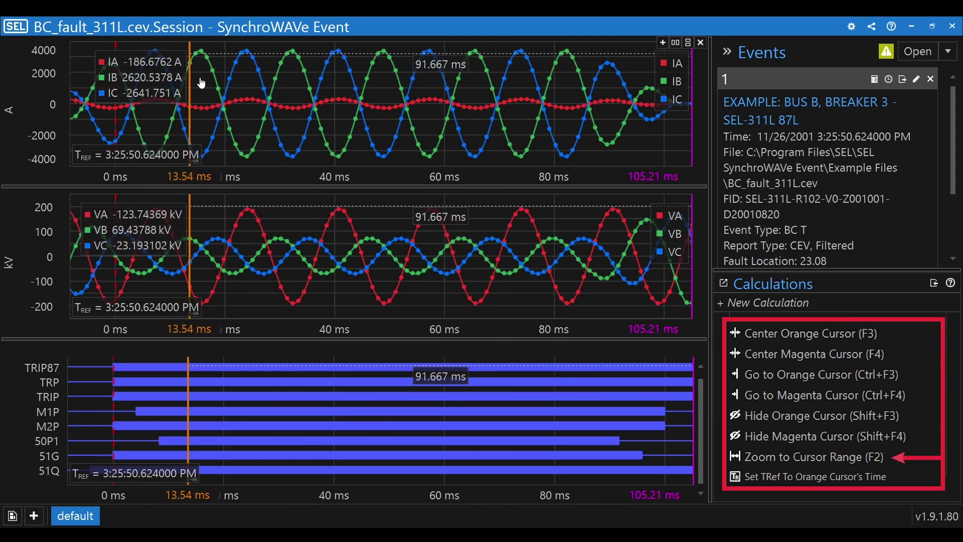
{"action": "key", "text": "F2"}
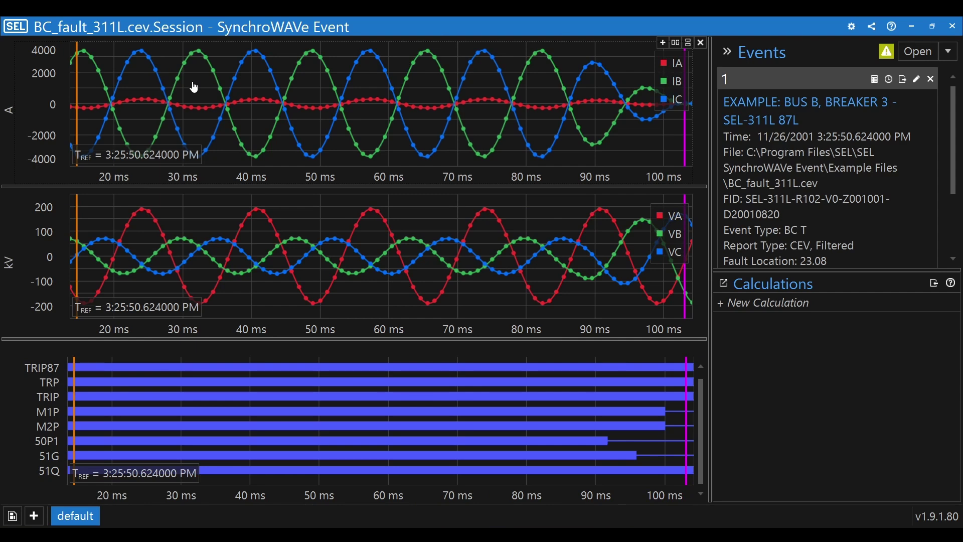
- Hide the orange and magenta time cursors and zoom the charts out to the full event range
{"action": "right_click", "coordinate": [261, 74]}
{"action": "mouse_move", "coordinate": [381, 185]}
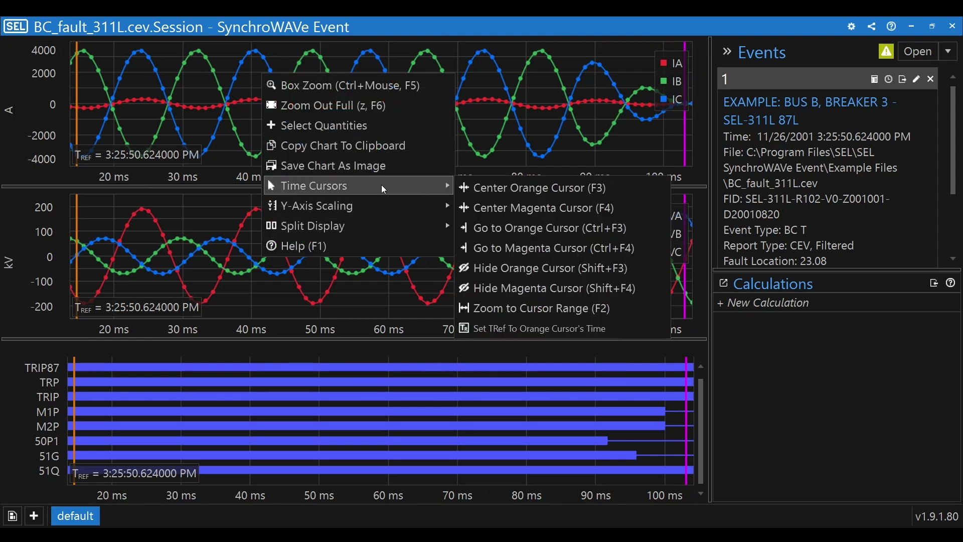
{"action": "left_click", "coordinate": [557, 278]}
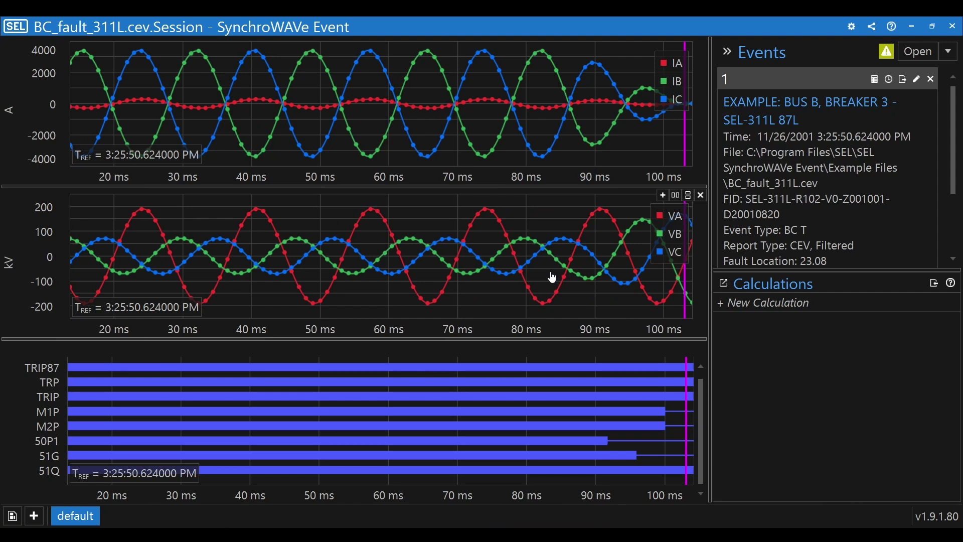
{"action": "key", "text": "shift"}
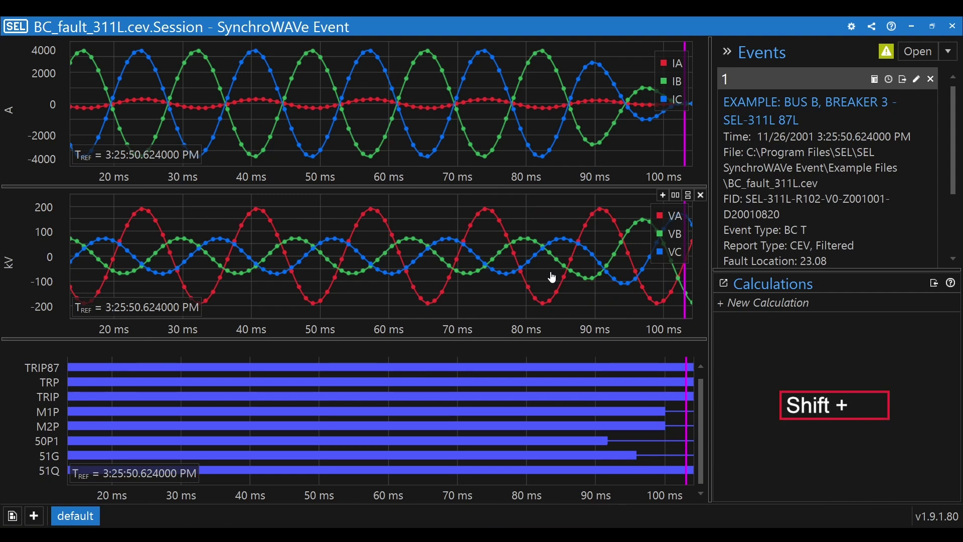
{"action": "key", "text": "shift+F3"}
{"action": "key", "text": "shift+F4"}
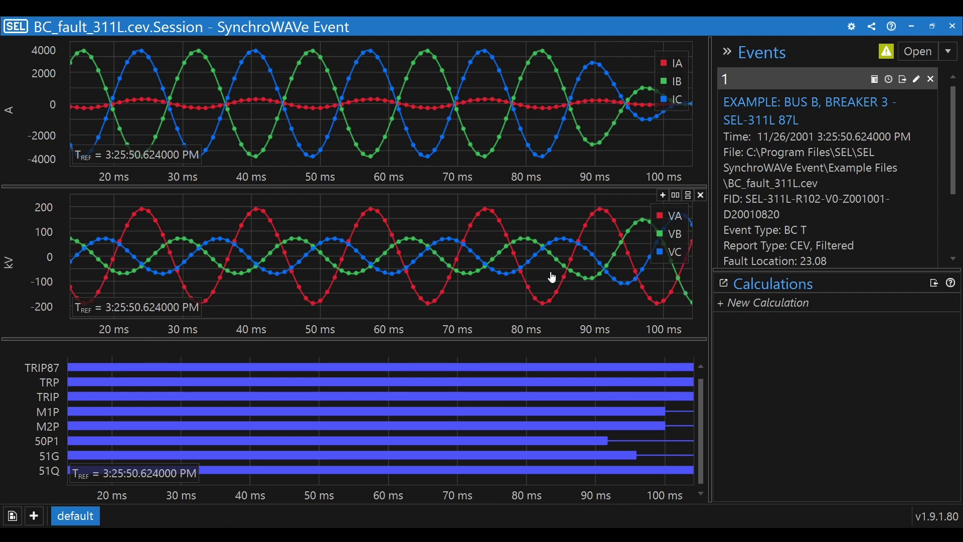
{"action": "double_click", "coordinate": [419, 104]}
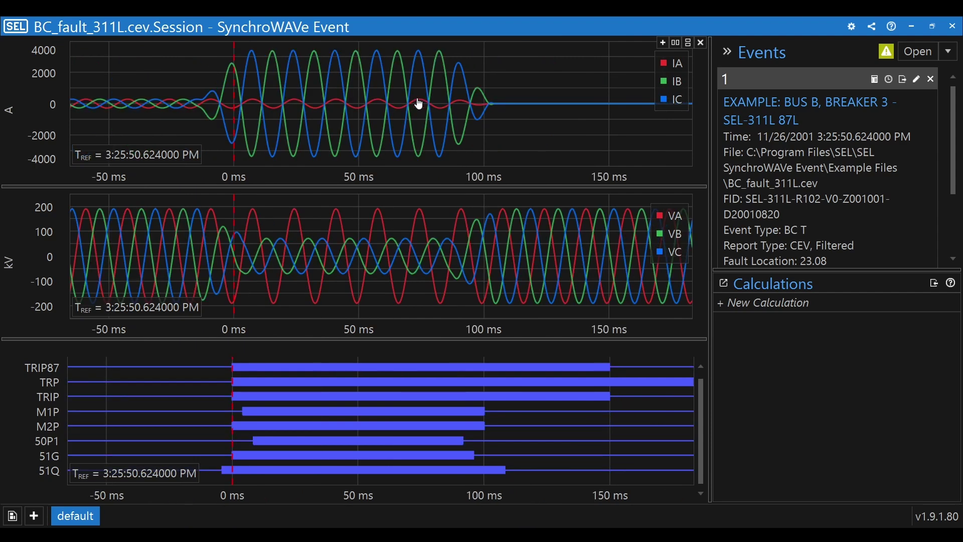
- Move the orange time cursor to 31.25 ms and box-zoom the charts to about 3 to 103 ms
{"action": "left_click", "coordinate": [441, 62]}
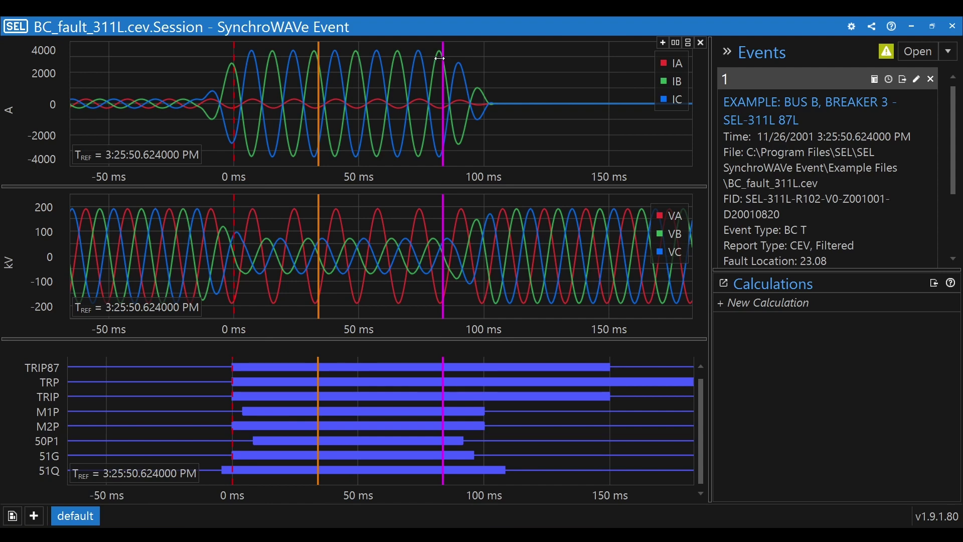
{"action": "left_click", "coordinate": [315, 99]}
{"action": "mouse_move", "coordinate": [315, 99]}
{"action": "left_mouse_down"}
{"action": "mouse_move", "coordinate": [210, 108]}
{"action": "mouse_move", "coordinate": [313, 113]}
{"action": "left_mouse_up"}
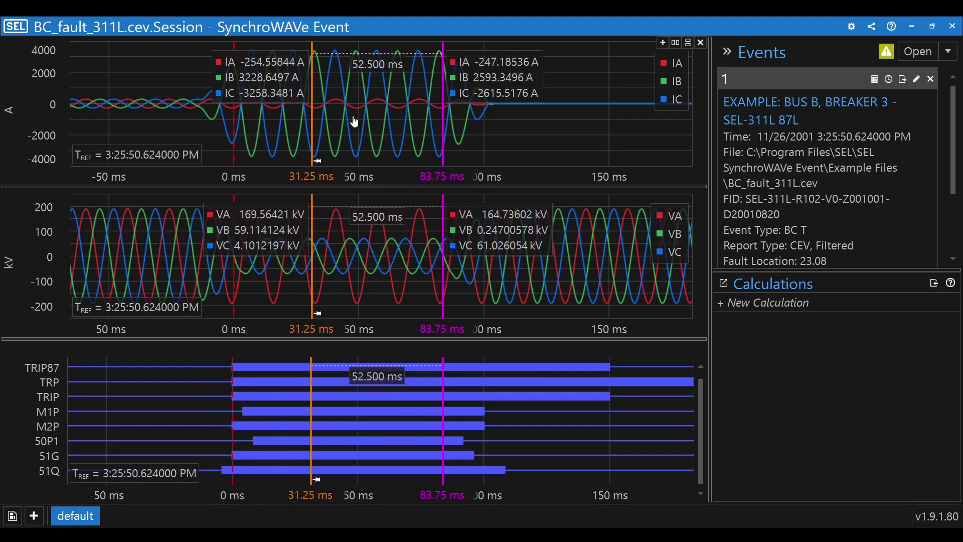
{"action": "left_click", "coordinate": [393, 144]}
{"action": "mouse_move", "coordinate": [241, 53]}
{"action": "left_mouse_down"}
{"action": "mouse_move", "coordinate": [452, 206]}
{"action": "mouse_move", "coordinate": [489, 214]}
{"action": "left_mouse_up"}
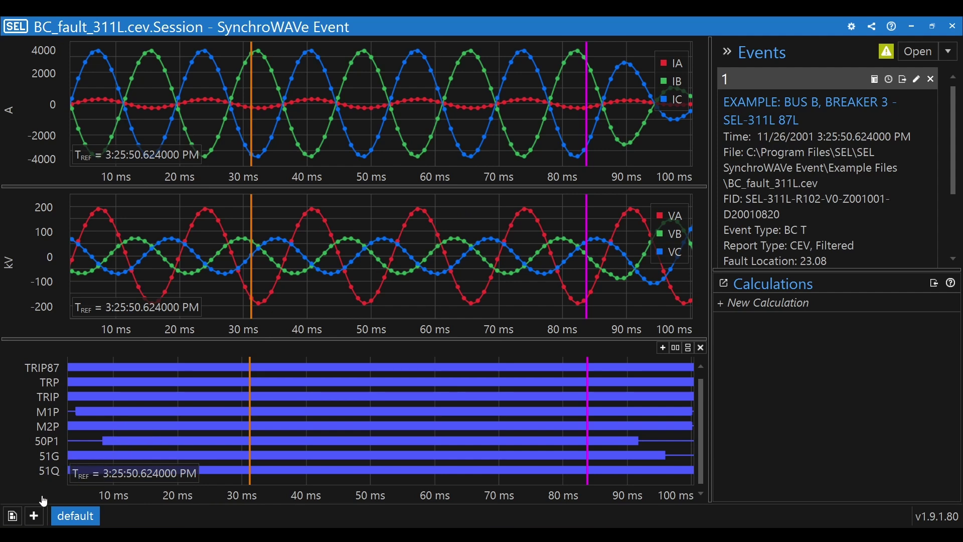
- Create a new blank view named "other charts"
{"action": "left_click", "coordinate": [34, 515]}
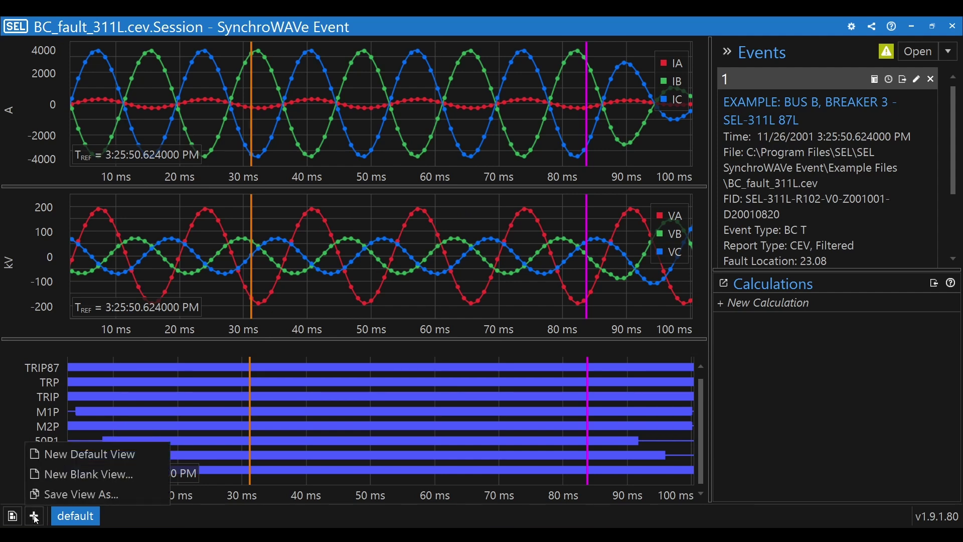
{"action": "left_click", "coordinate": [73, 474]}
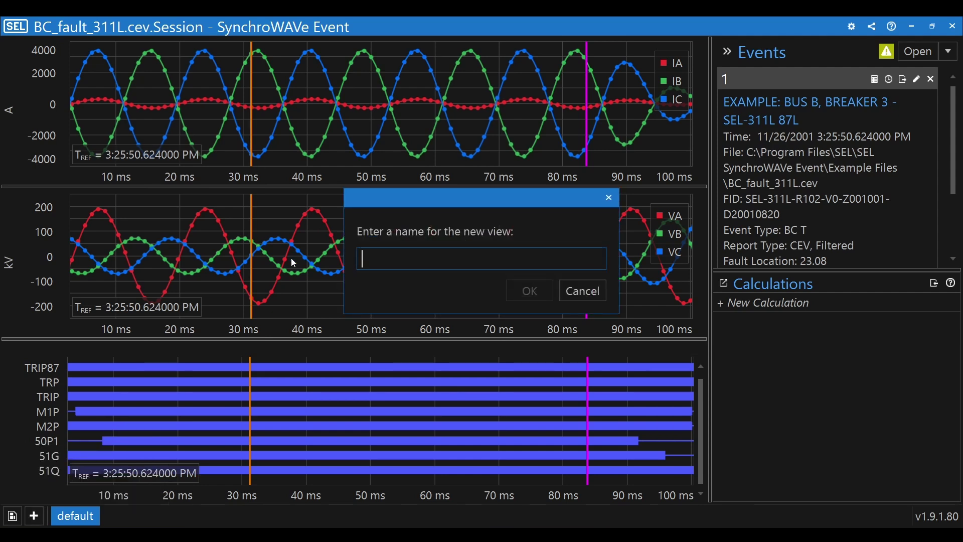
{"action": "type", "text": "other charts"}
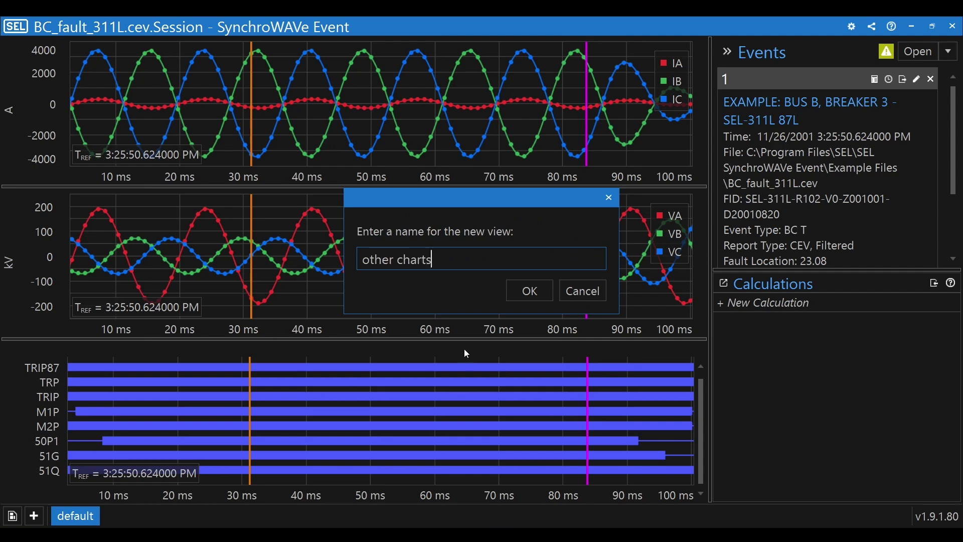
{"action": "left_click", "coordinate": [547, 288]}
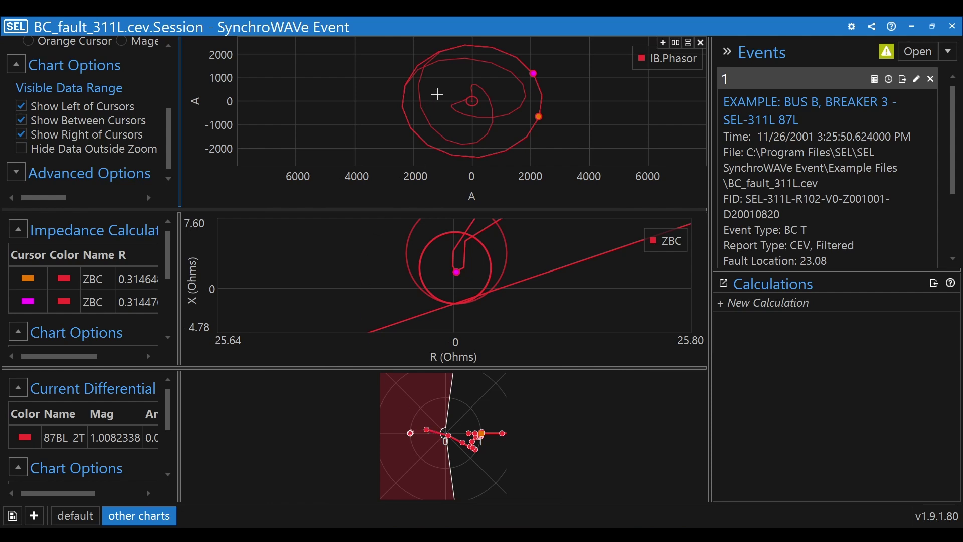
- Box-zoom the IB phasor chart around its origin
{"action": "left_click_drag", "start_coordinate": [447, 77], "coordinate": [505, 132]}
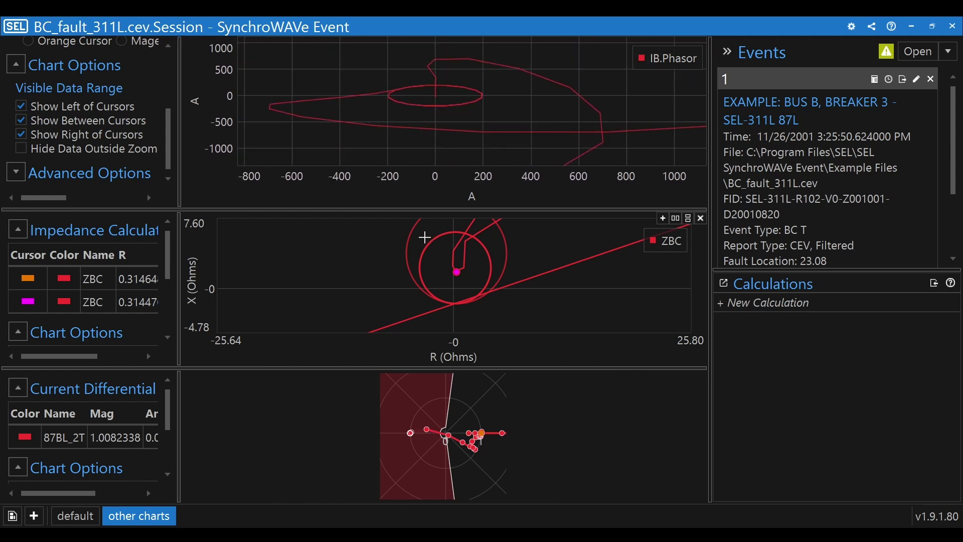
- Box-zoom the ZBC impedance chart around its circle and the current differential chart on the data points beside its origin
{"action": "left_click_drag", "start_coordinate": [407, 232], "coordinate": [507, 315]}
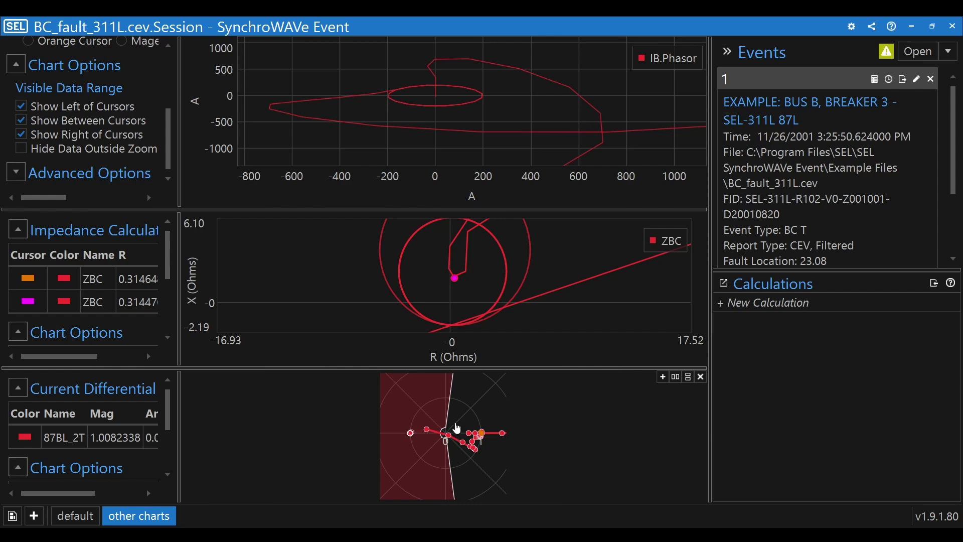
{"action": "left_click_drag", "start_coordinate": [456, 423], "coordinate": [491, 456]}
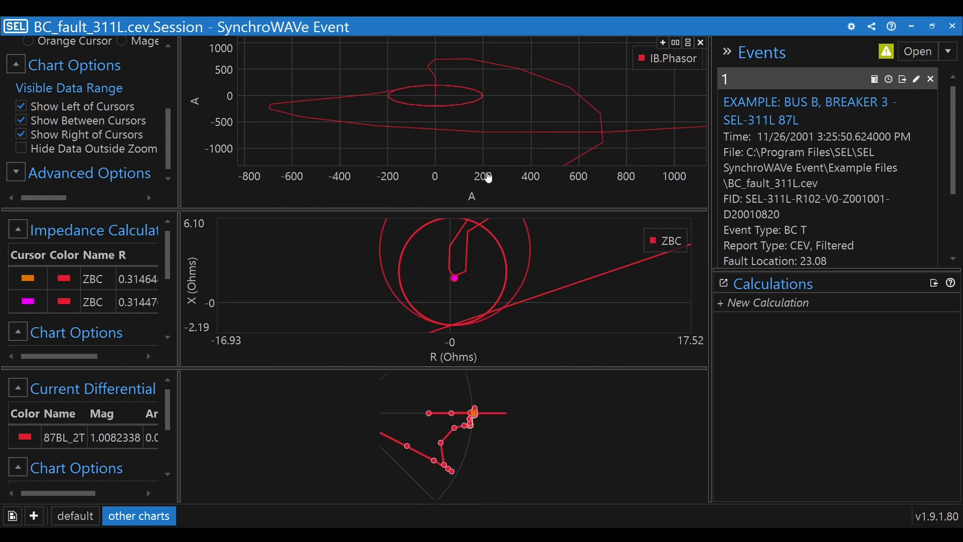
- Pan the IB phasor, ZBC impedance and current differential charts, and restore all three to their full zoom extent
{"action": "left_click_drag", "start_coordinate": [375, 71], "coordinate": [450, 108]}
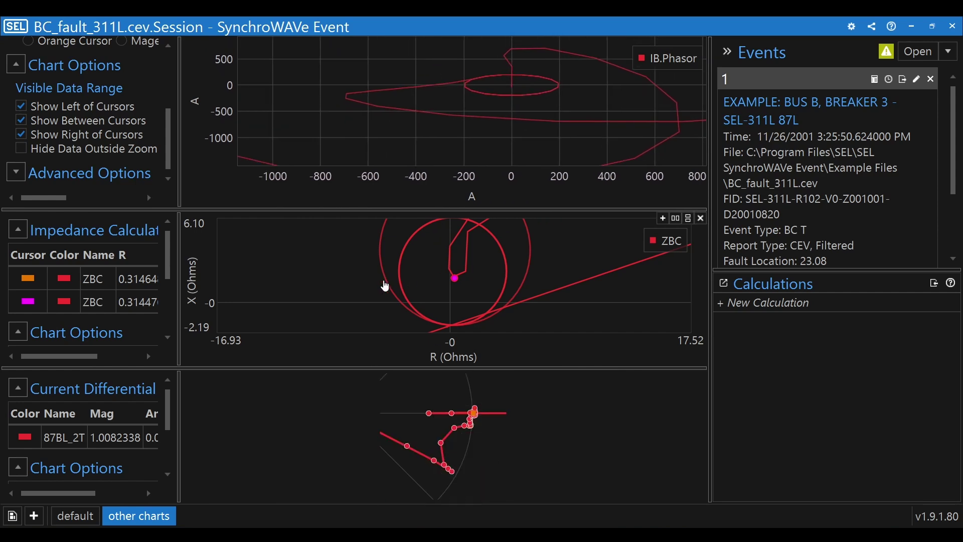
{"action": "left_click_drag", "start_coordinate": [384, 286], "coordinate": [466, 250]}
{"action": "scroll", "coordinate": [480, 402], "scroll_direction": "up", "scroll_amount": 3}
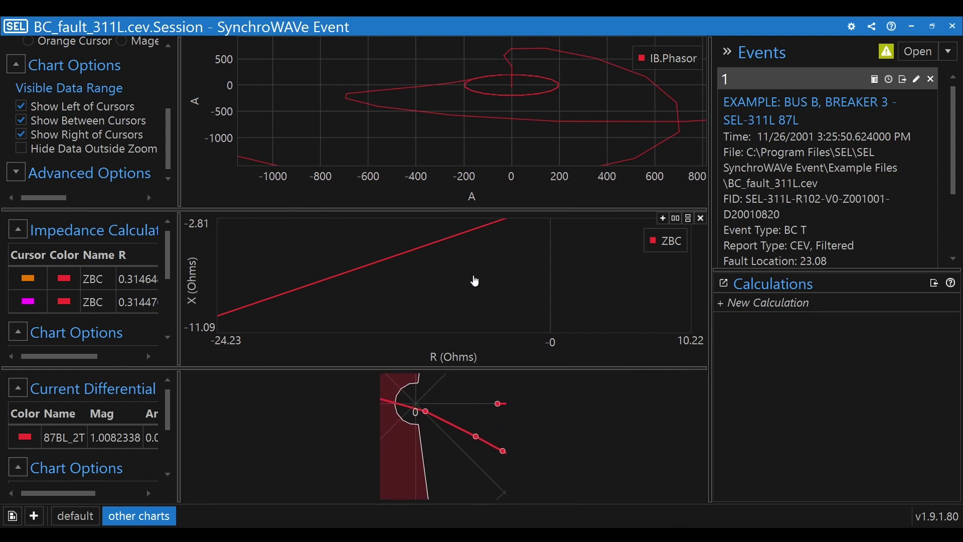
{"action": "double_click", "coordinate": [475, 281]}
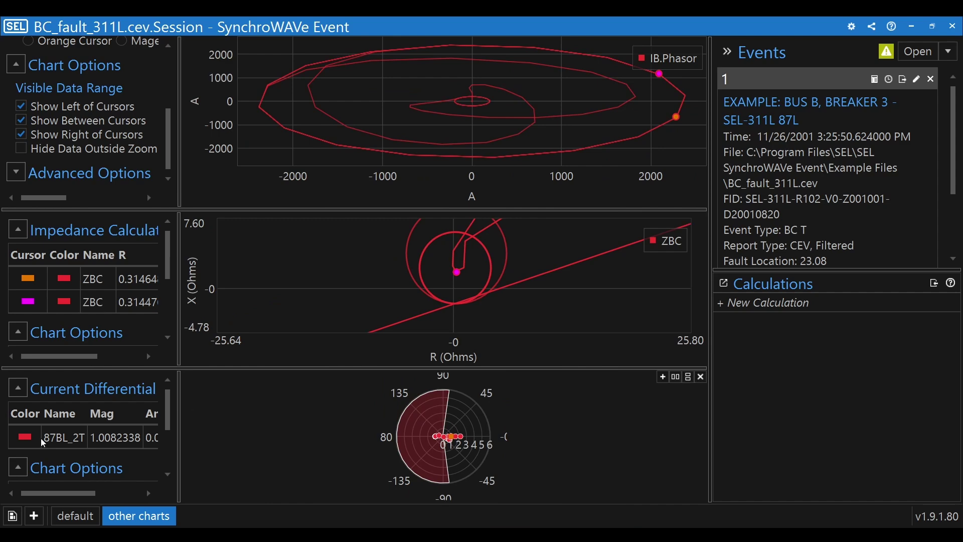
- Return to the default view and bring up the available chart commands for the IA, IB, IC current chart
{"action": "left_click", "coordinate": [75, 515]}
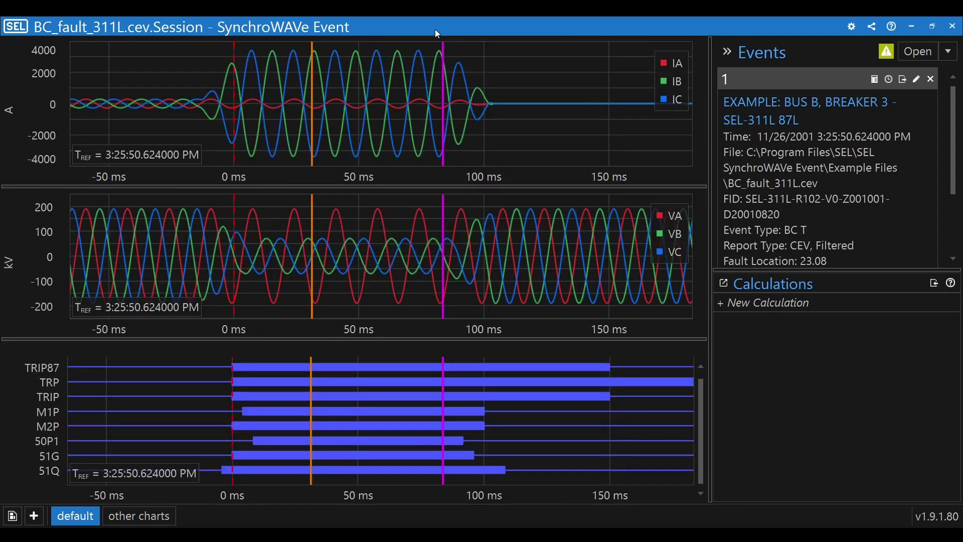
{"action": "right_click", "coordinate": [481, 54]}
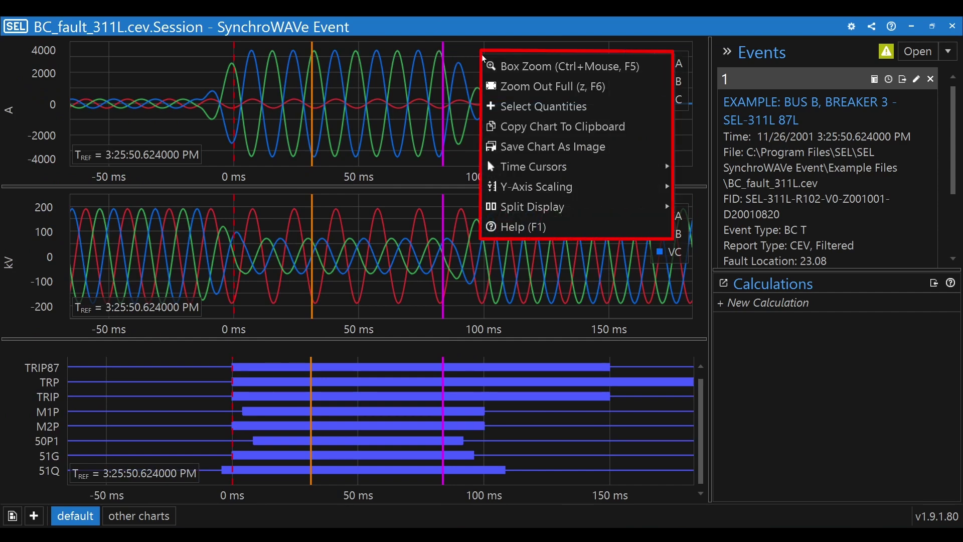